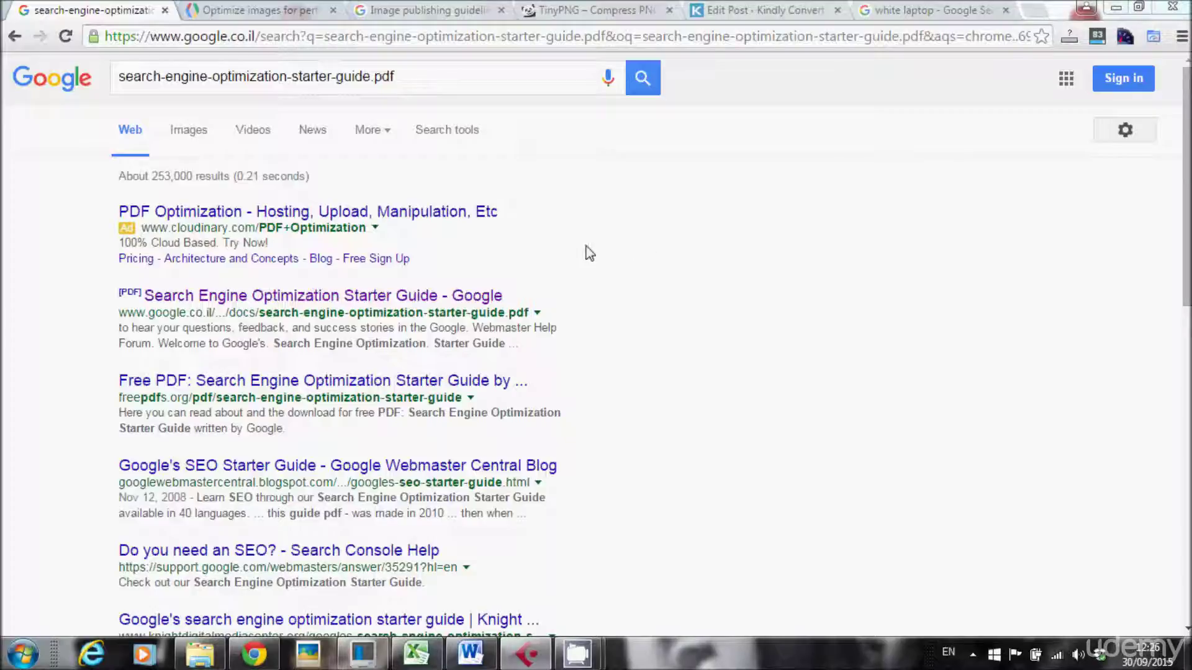
Step: Open Google's Search Engine Optimization Starter Guide PDF from the search results and go to its image best practices
{"action": "left_click_drag", "start_coordinate": [145, 316], "coordinate": [177, 317]}
{"action": "left_click", "coordinate": [176, 316]}
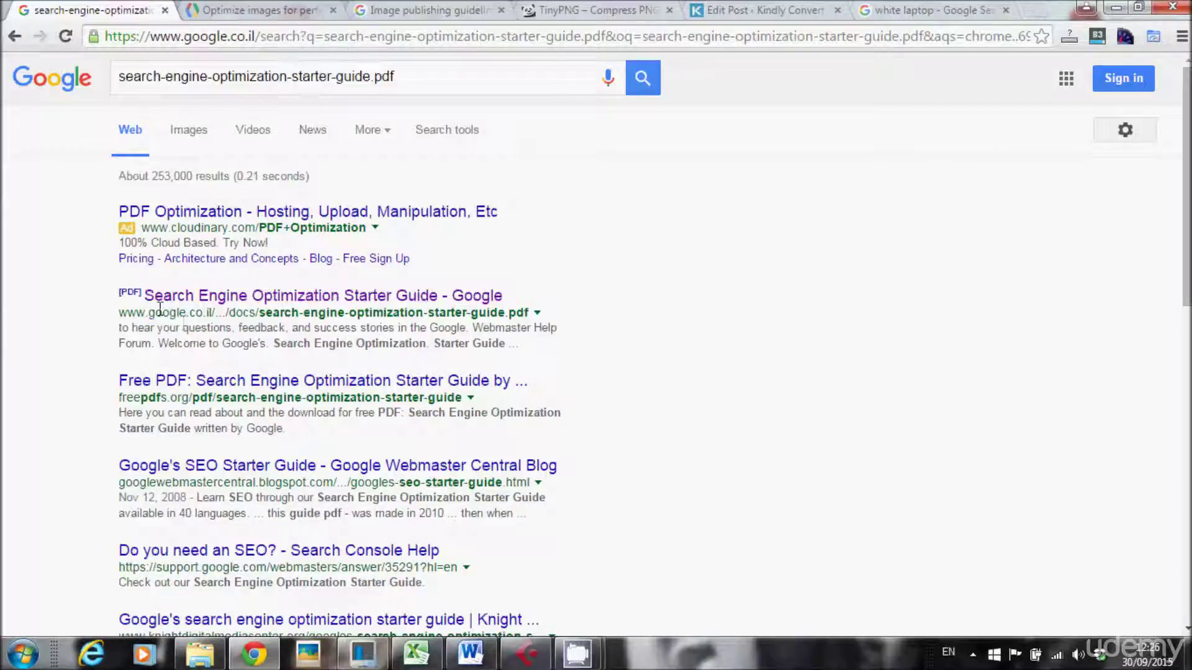
{"action": "left_click", "coordinate": [429, 304]}
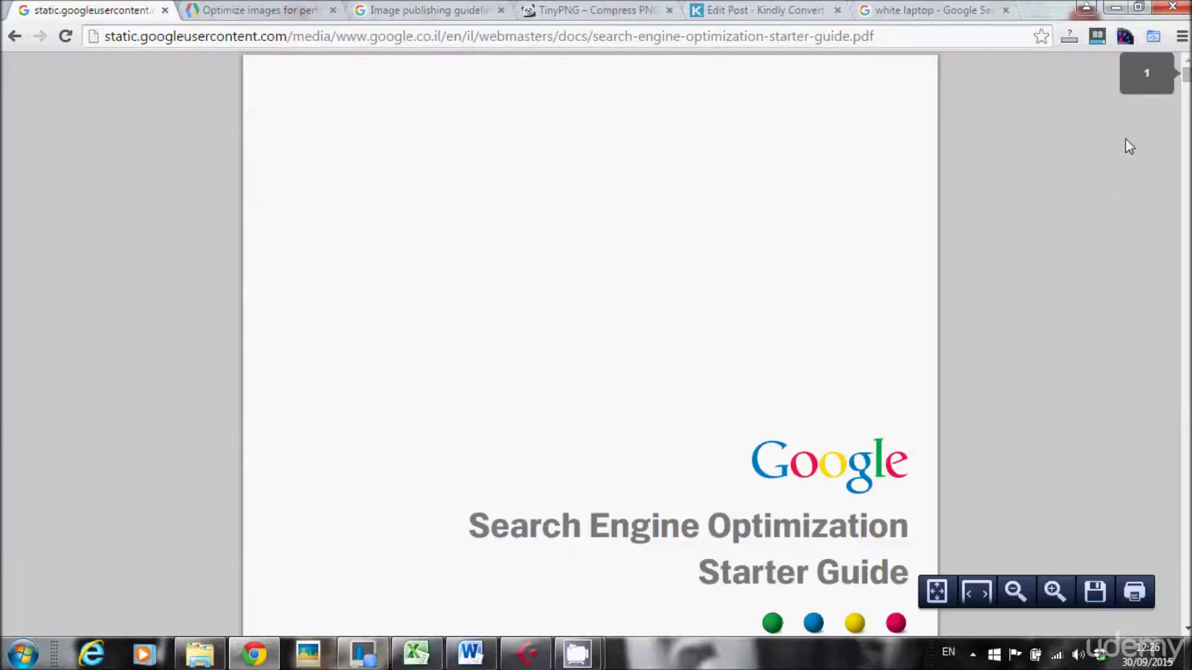
{"action": "left_click_drag", "start_coordinate": [1184, 75], "coordinate": [1184, 394]}
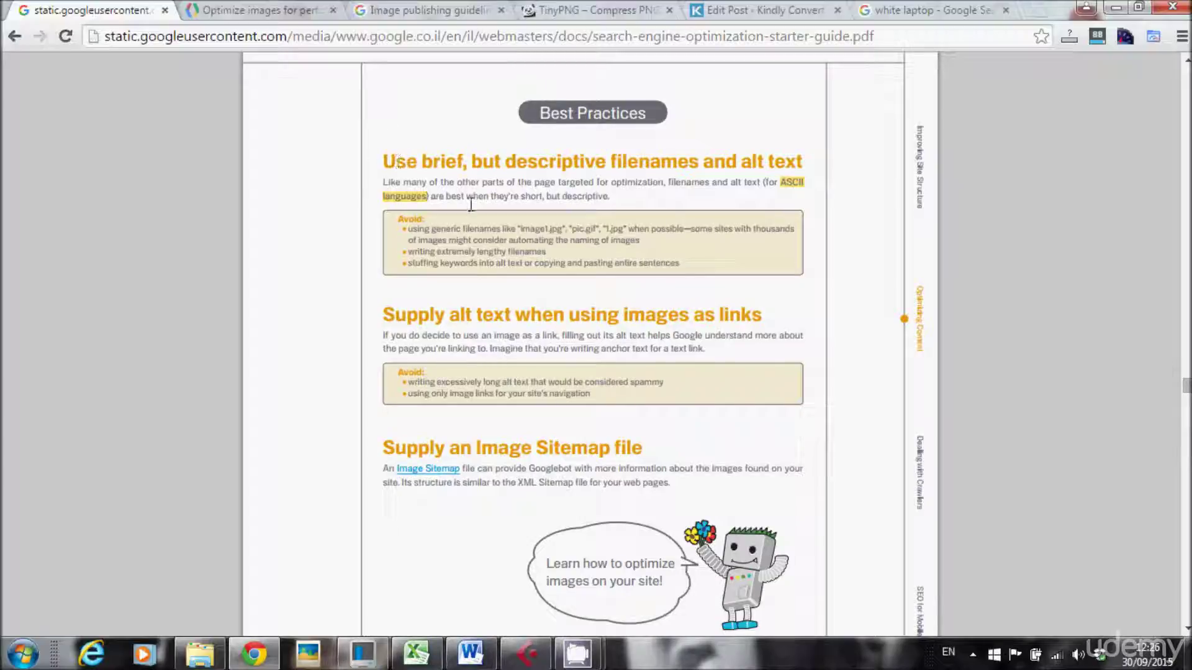
Step: Read the best-practice heading about brief, descriptive filenames and alt text
{"action": "left_click_drag", "start_coordinate": [382, 162], "coordinate": [790, 167]}
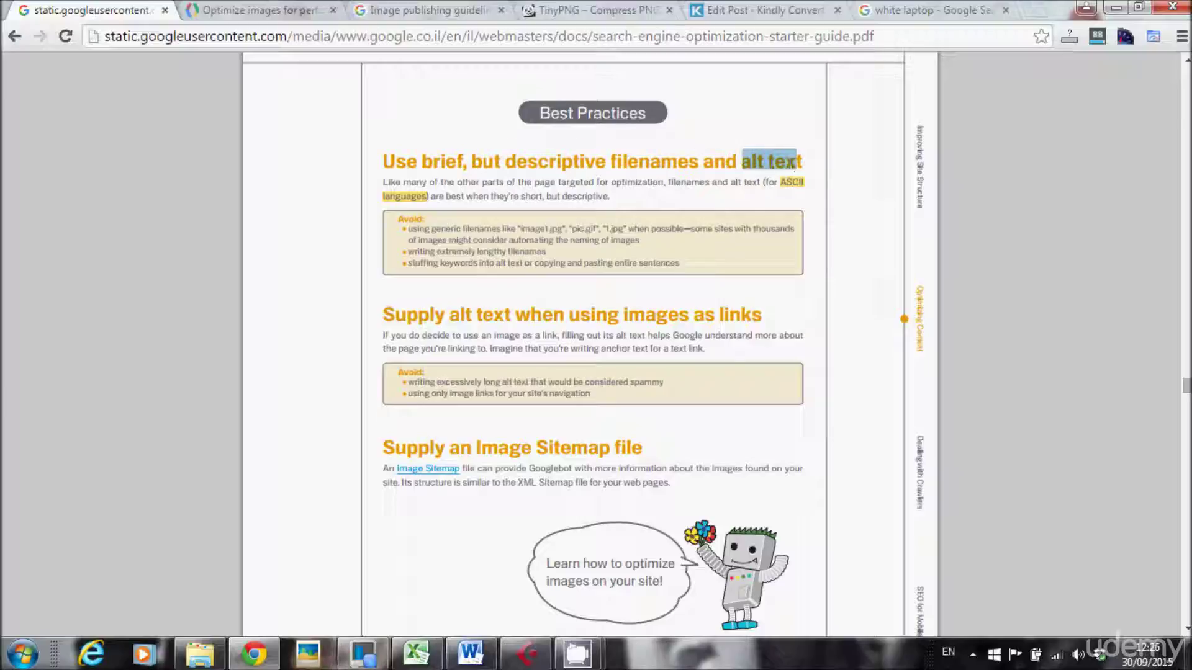
{"action": "left_click", "coordinate": [786, 165]}
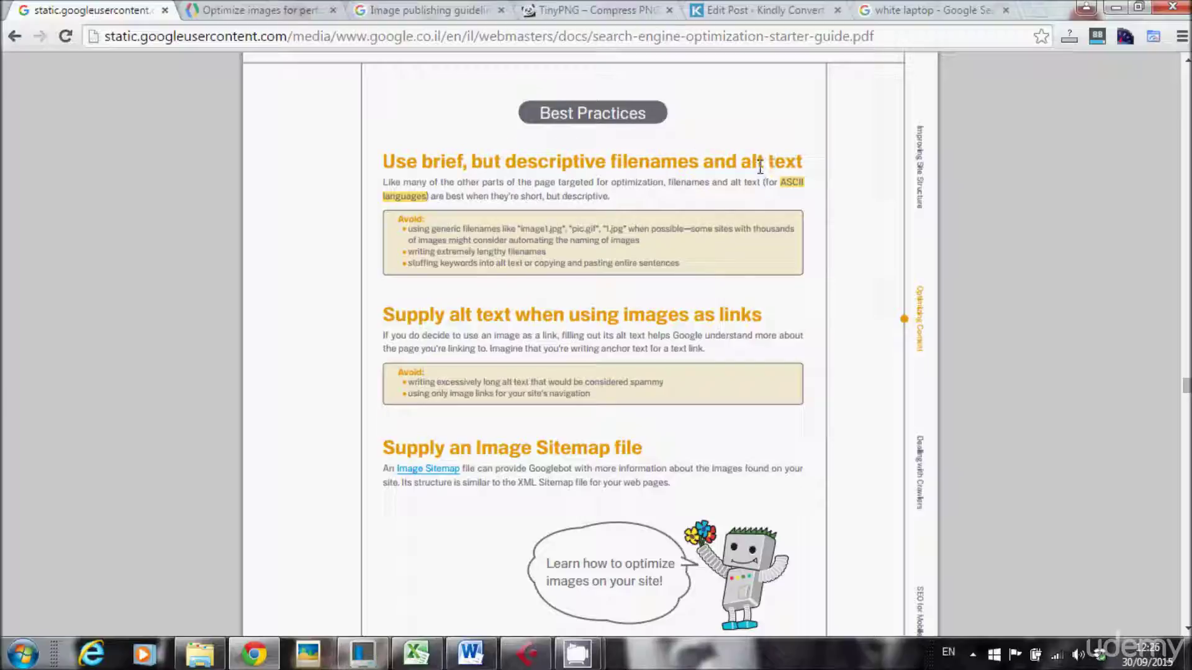
{"action": "left_click_drag", "start_coordinate": [628, 163], "coordinate": [776, 162]}
{"action": "left_click", "coordinate": [780, 162]}
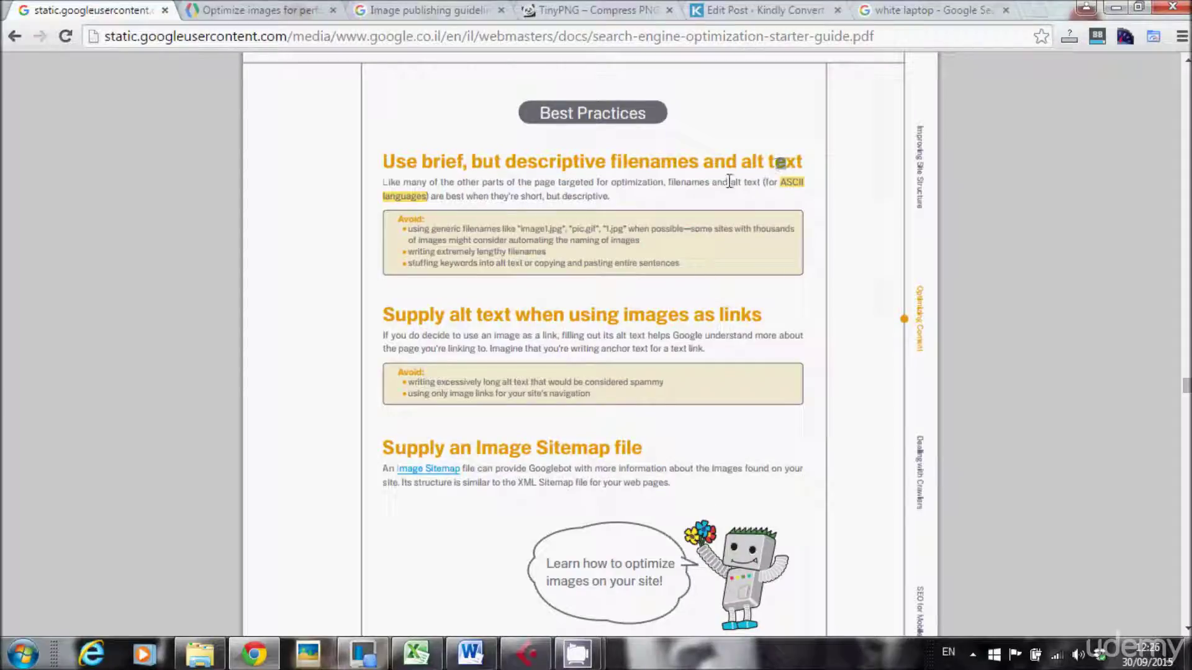
Step: Review the section on reducing file size in the Google Developers page about optimizing images for performance
{"action": "left_click", "coordinate": [259, 13]}
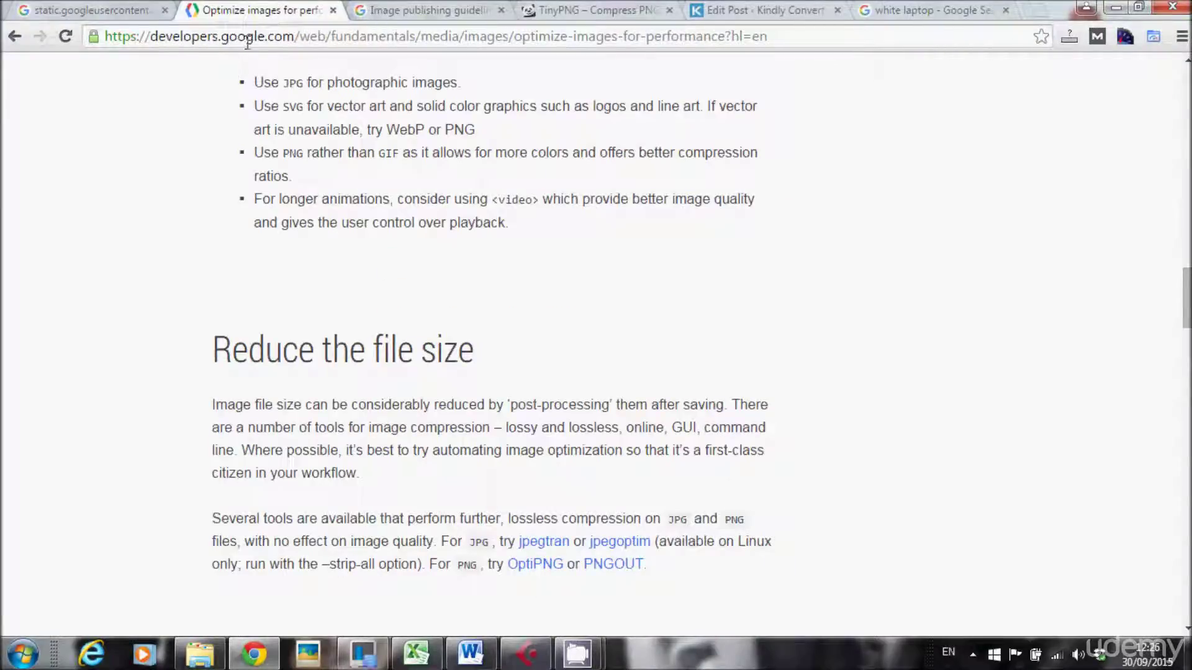
{"action": "left_click_drag", "start_coordinate": [215, 352], "coordinate": [470, 354]}
{"action": "left_click", "coordinate": [459, 353]}
Step: Examine the src and alt attributes in the "Better" and "Best" puppy.jpg examples of Google's image publishing guidelines
{"action": "left_click", "coordinate": [430, 10]}
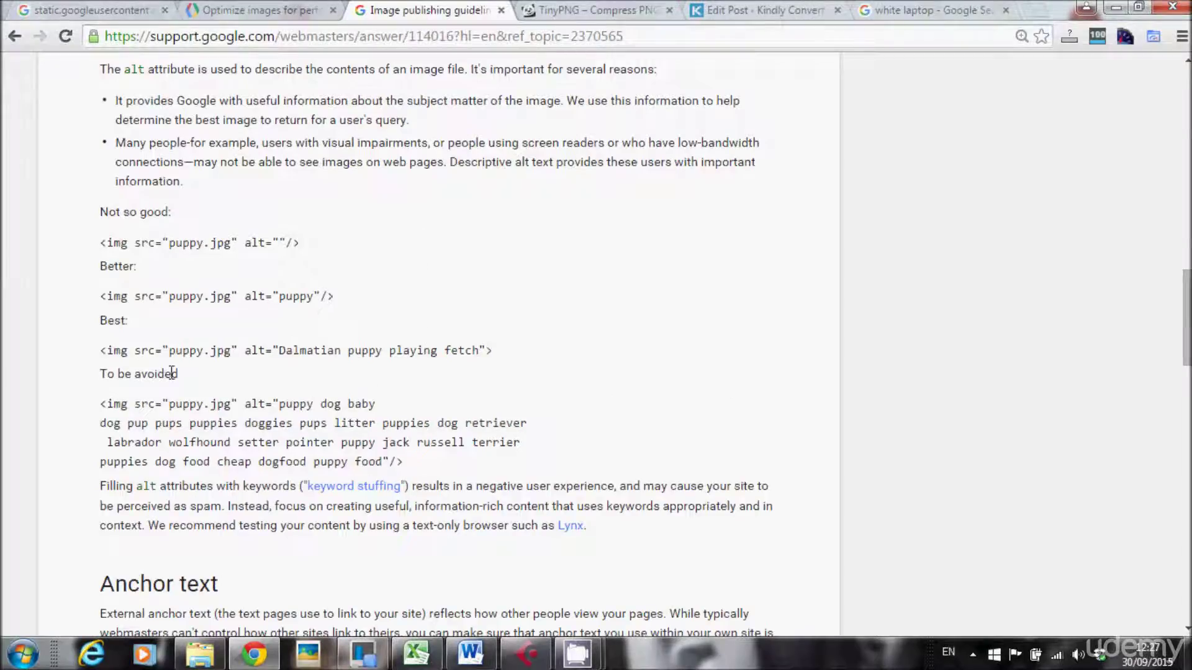
{"action": "left_click_drag", "start_coordinate": [99, 349], "coordinate": [156, 353]}
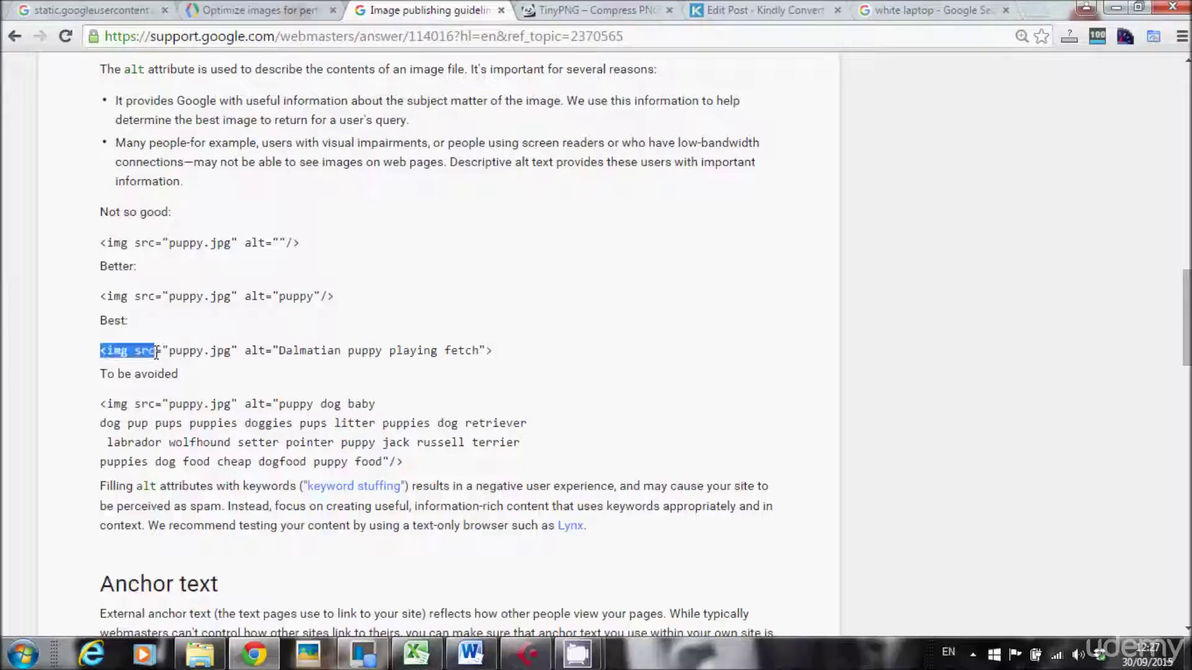
{"action": "left_click", "coordinate": [142, 352]}
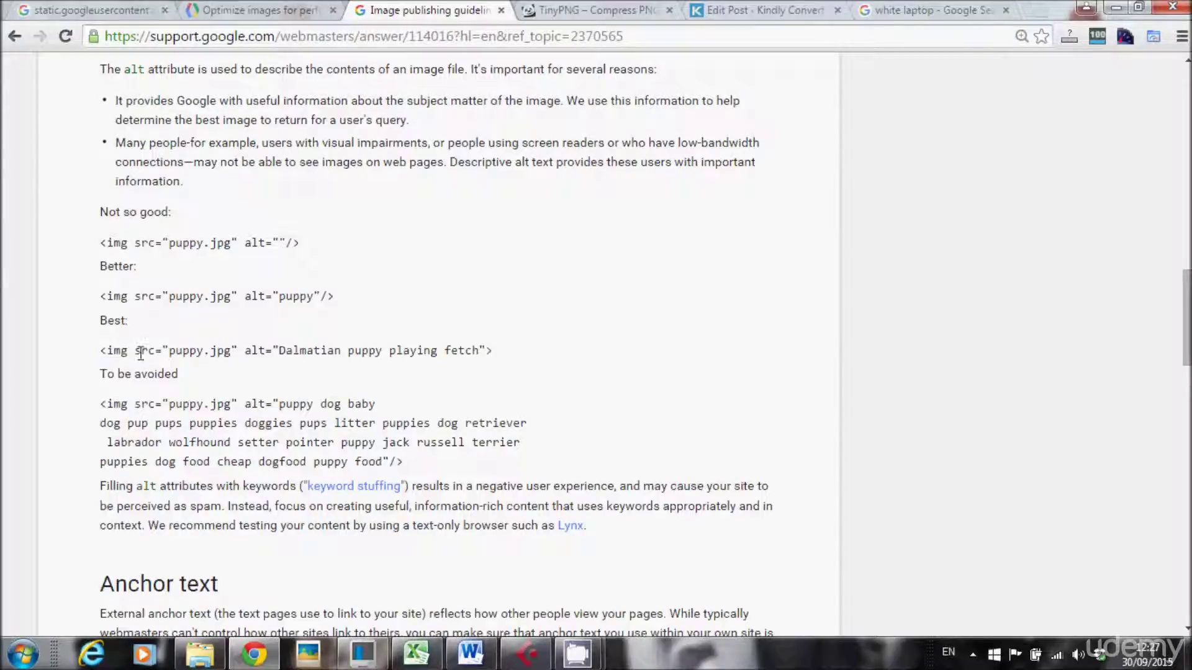
{"action": "double_click", "coordinate": [122, 353]}
{"action": "left_click_drag", "start_coordinate": [138, 352], "coordinate": [229, 352]}
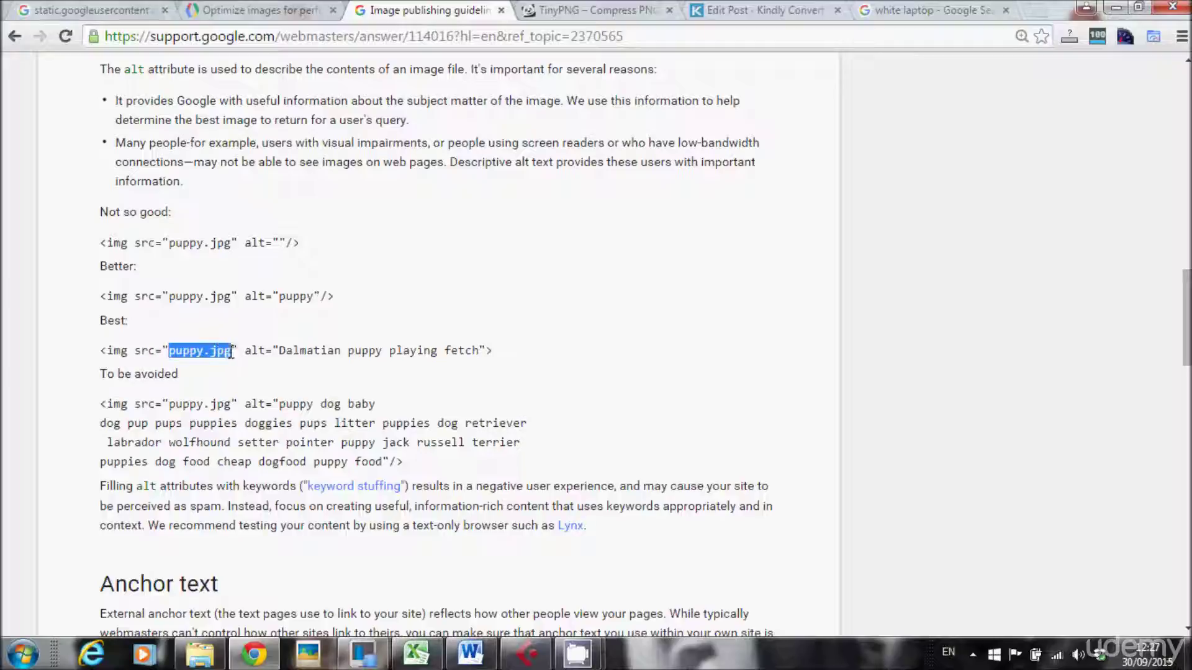
{"action": "left_click", "coordinate": [229, 352]}
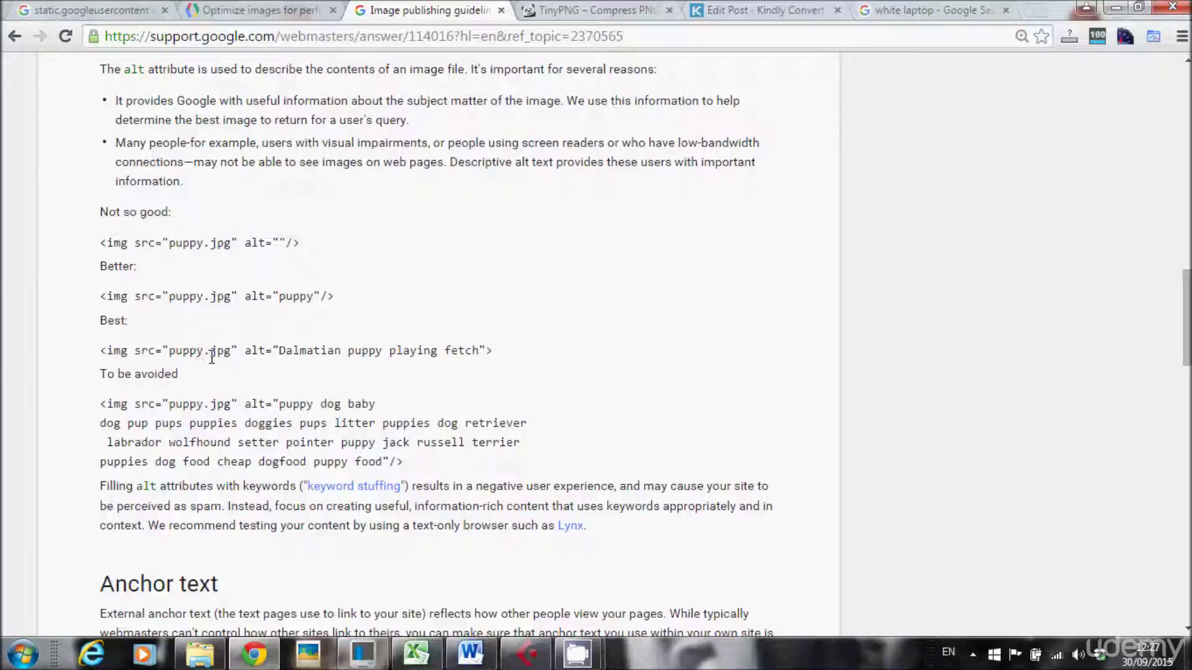
{"action": "left_click_drag", "start_coordinate": [245, 352], "coordinate": [265, 352]}
{"action": "left_click_drag", "start_coordinate": [279, 351], "coordinate": [481, 352]}
{"action": "left_click", "coordinate": [479, 351]}
{"action": "left_click_drag", "start_coordinate": [103, 296], "coordinate": [316, 300]}
{"action": "left_click", "coordinate": [318, 298]}
{"action": "left_click_drag", "start_coordinate": [294, 351], "coordinate": [469, 352]}
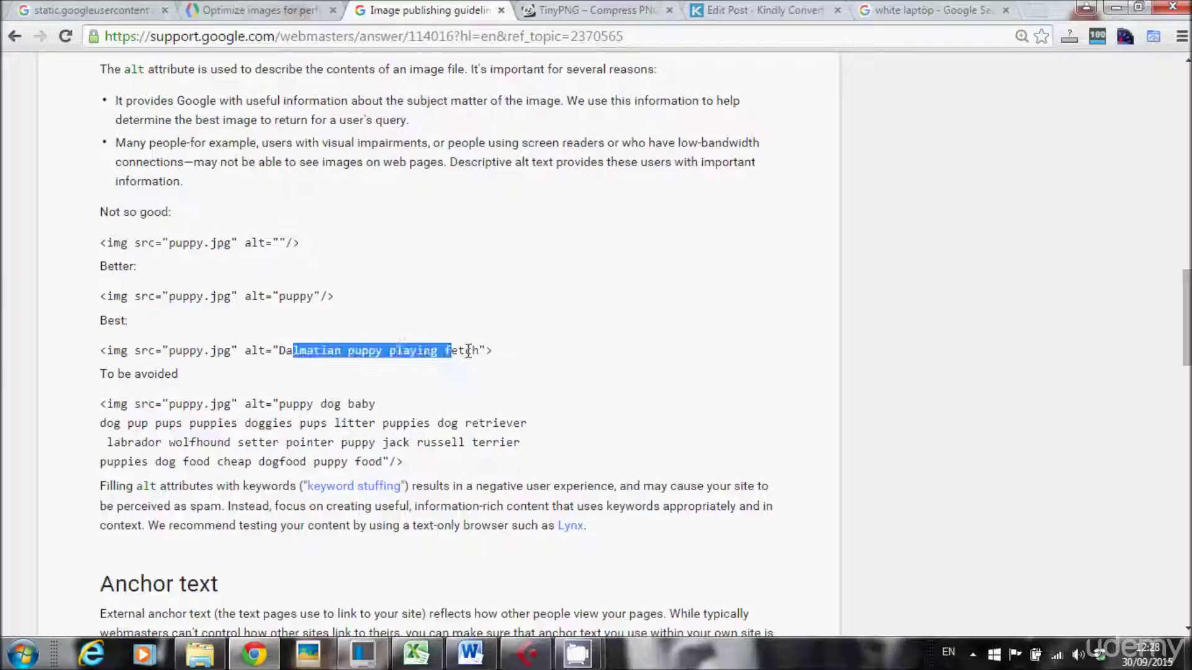
{"action": "left_click", "coordinate": [468, 351]}
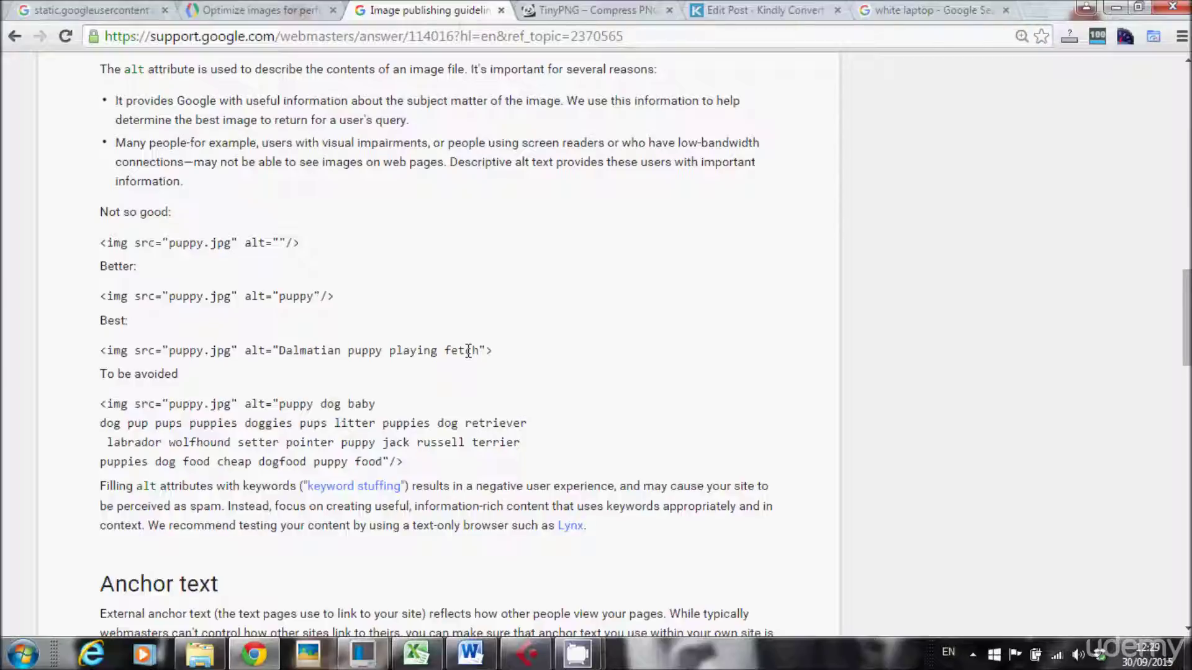
Step: Compress white-laptop.jpg from the image folder by uploading it to TinyPNG
{"action": "left_click", "coordinate": [596, 15]}
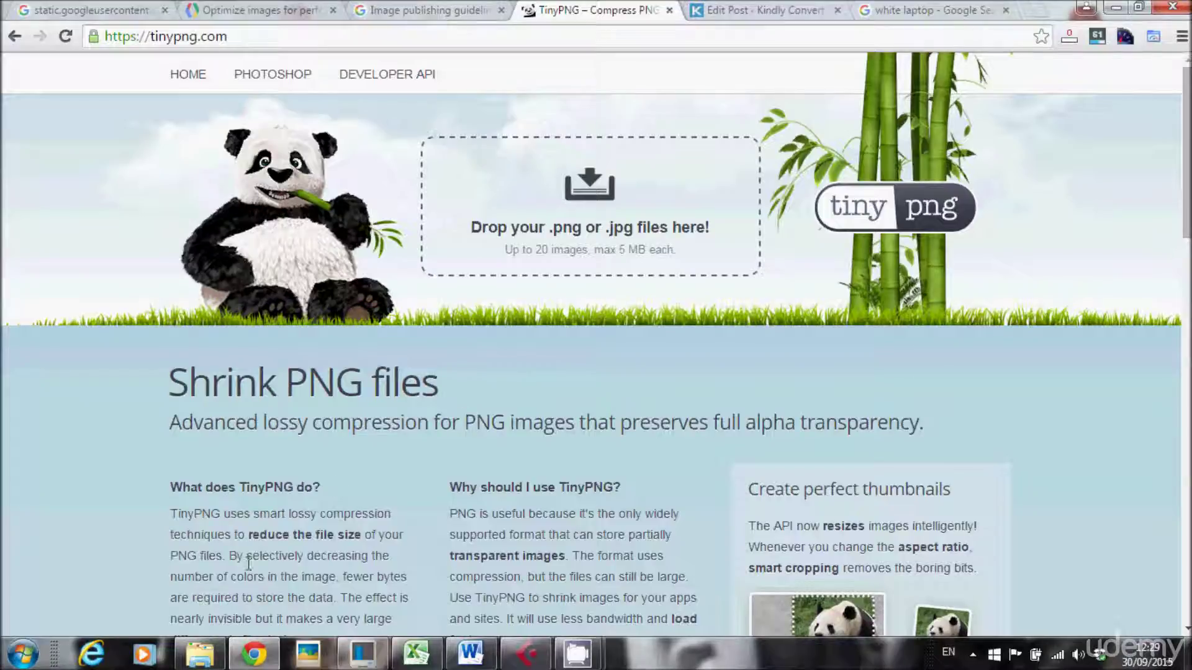
{"action": "left_click", "coordinate": [199, 653]}
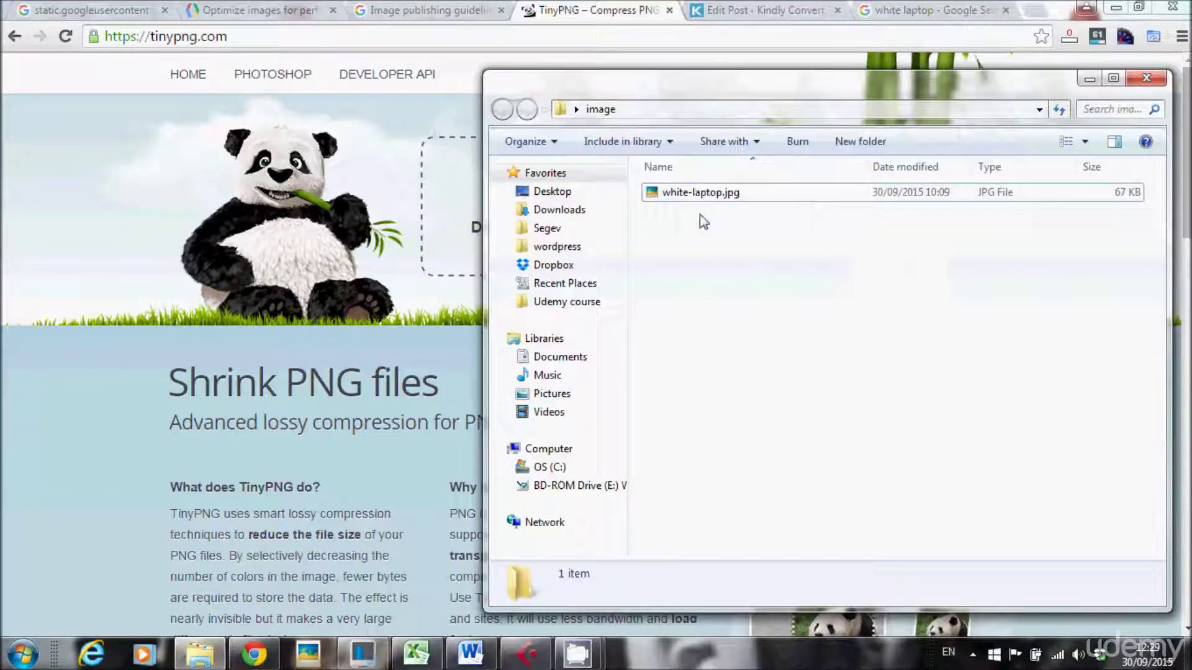
{"action": "left_click", "coordinate": [707, 194]}
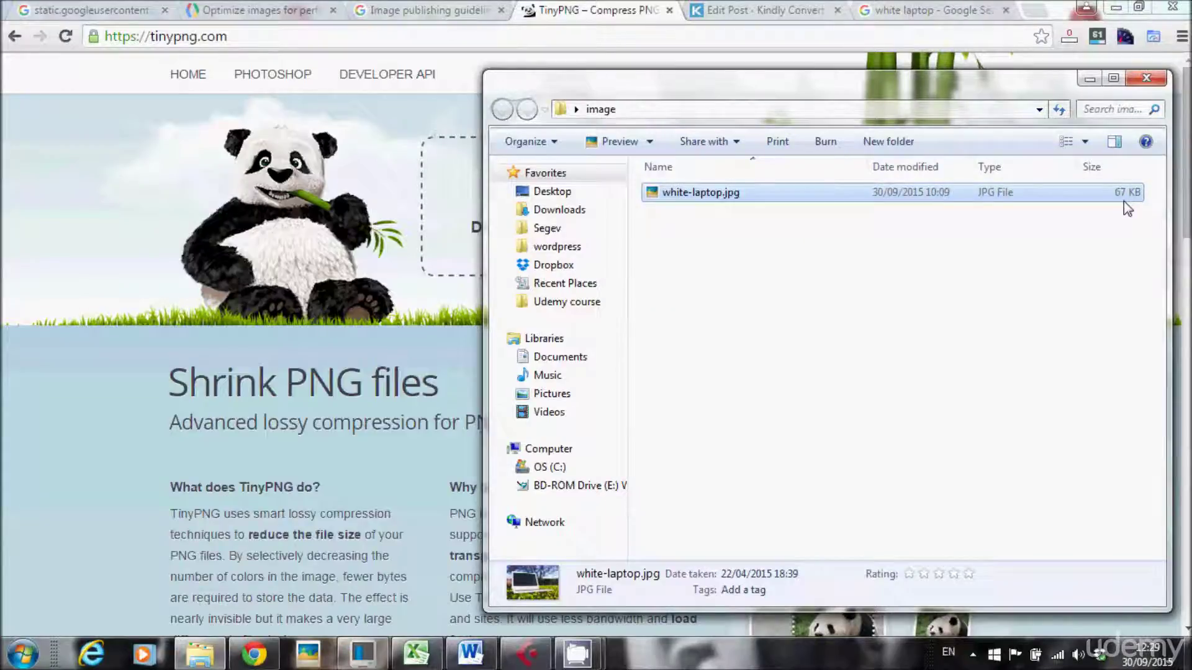
{"action": "left_click_drag", "start_coordinate": [735, 91], "coordinate": [848, 93]}
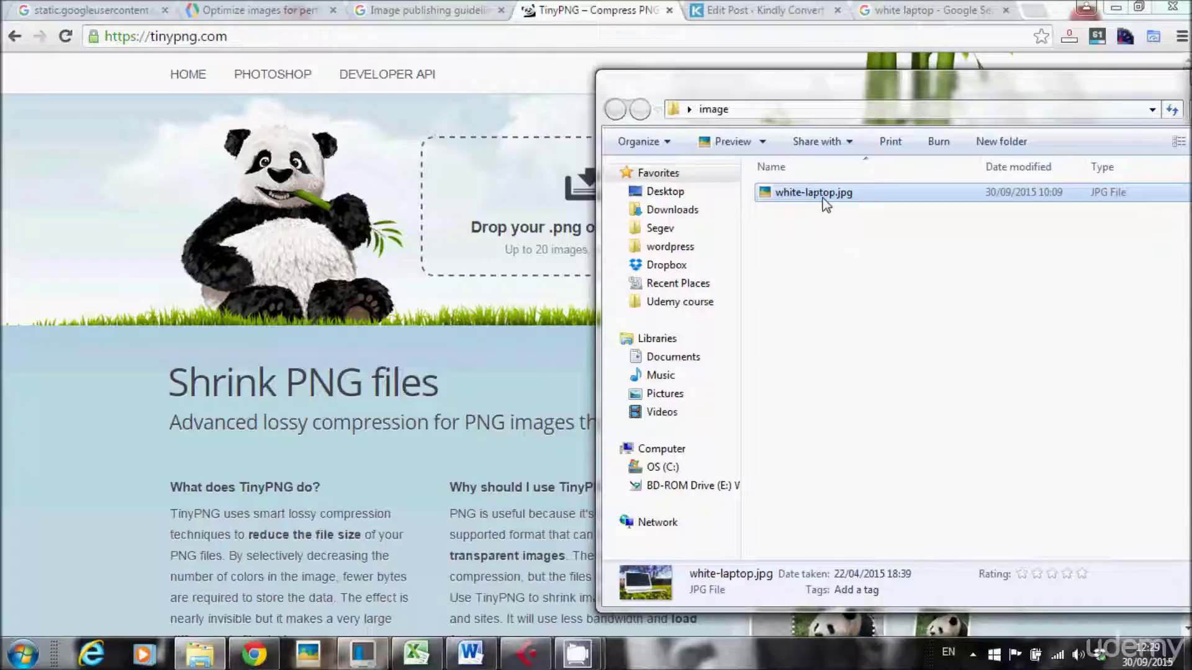
{"action": "left_click_drag", "start_coordinate": [811, 200], "coordinate": [527, 222]}
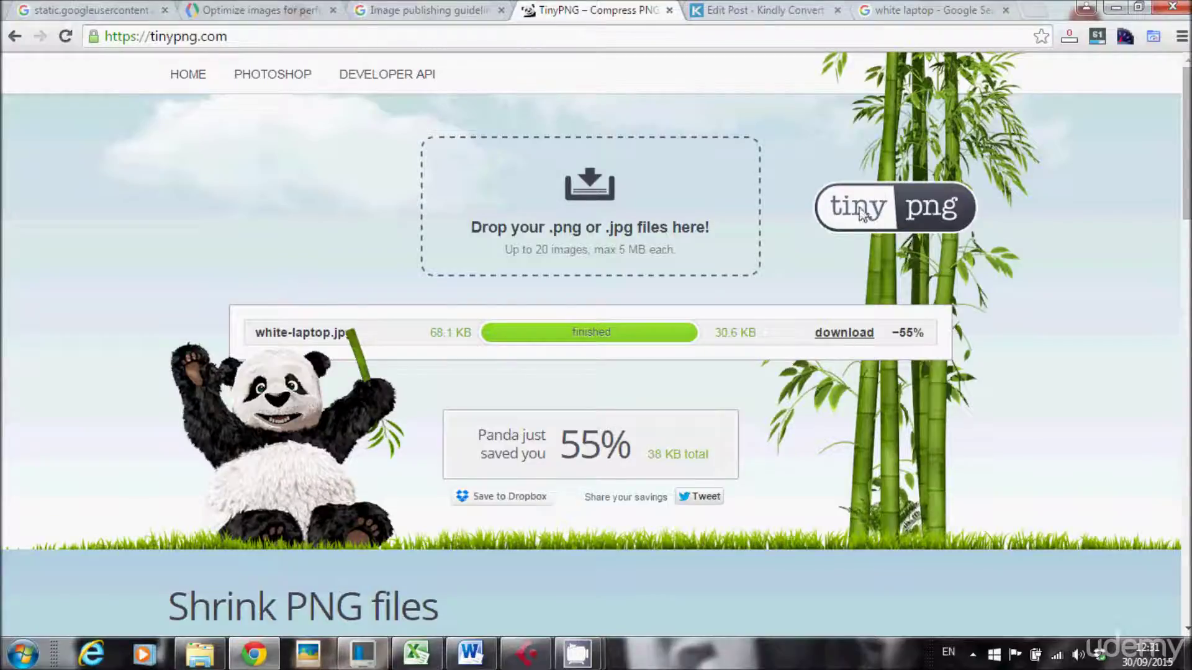
Step: Insert white-laptop.jpg from the media library into the body of the WordPress draft "Text Post"
{"action": "left_click", "coordinate": [773, 12]}
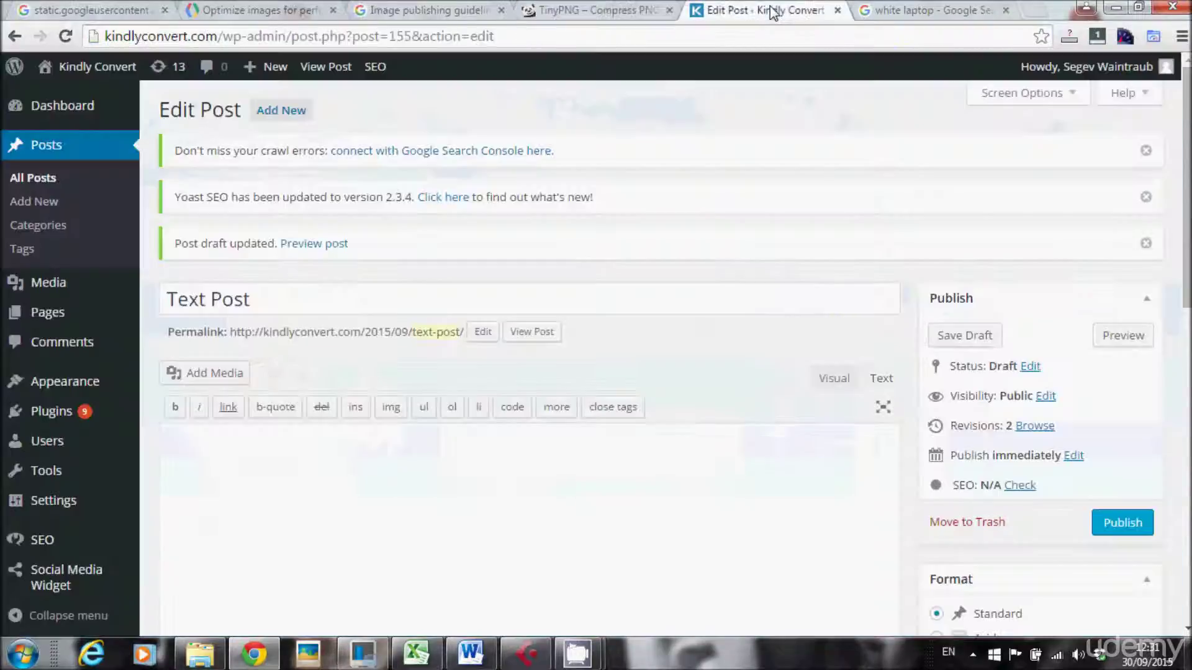
{"action": "left_click", "coordinate": [526, 520]}
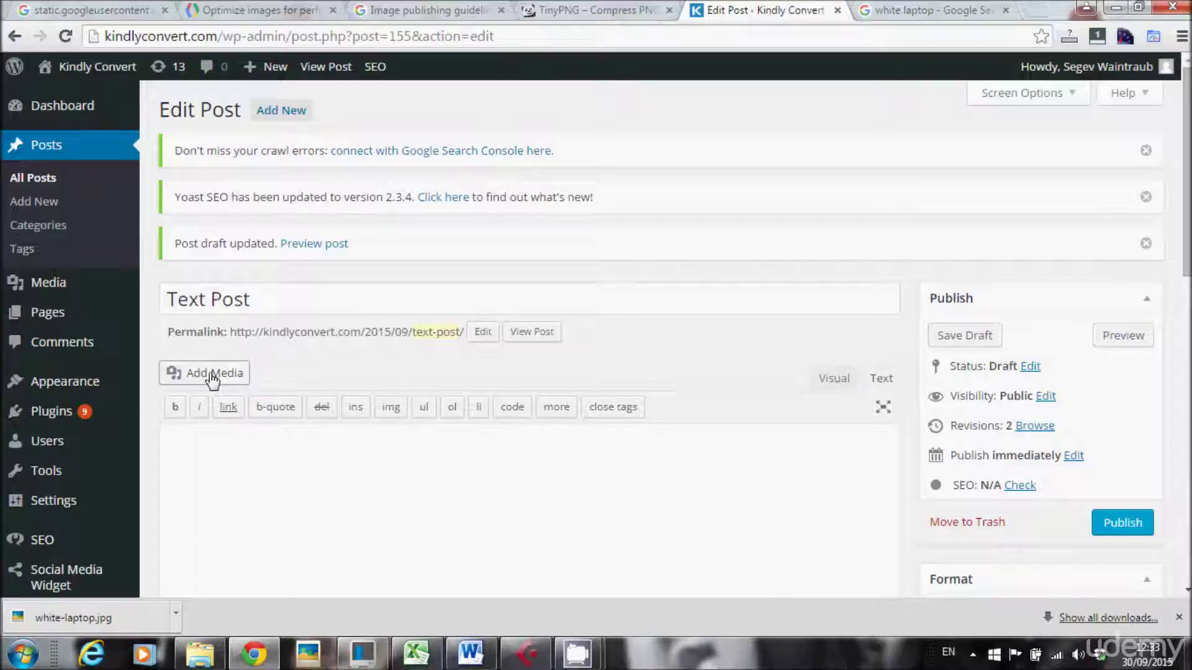
{"action": "left_click", "coordinate": [212, 375]}
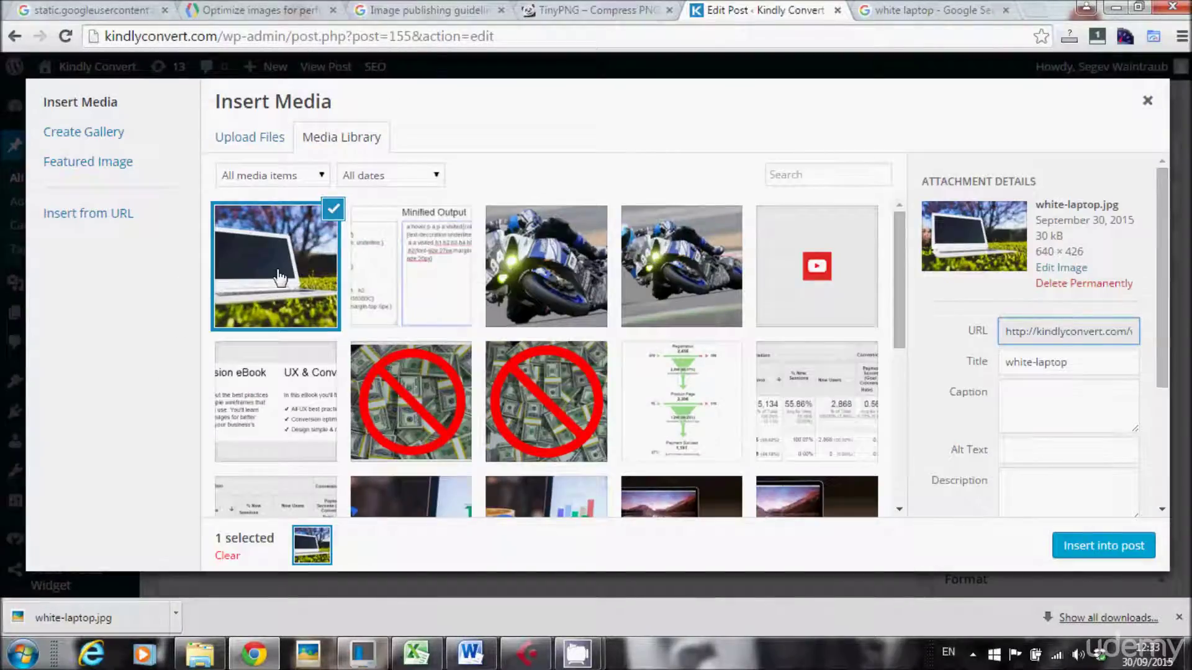
{"action": "left_click", "coordinate": [1102, 546]}
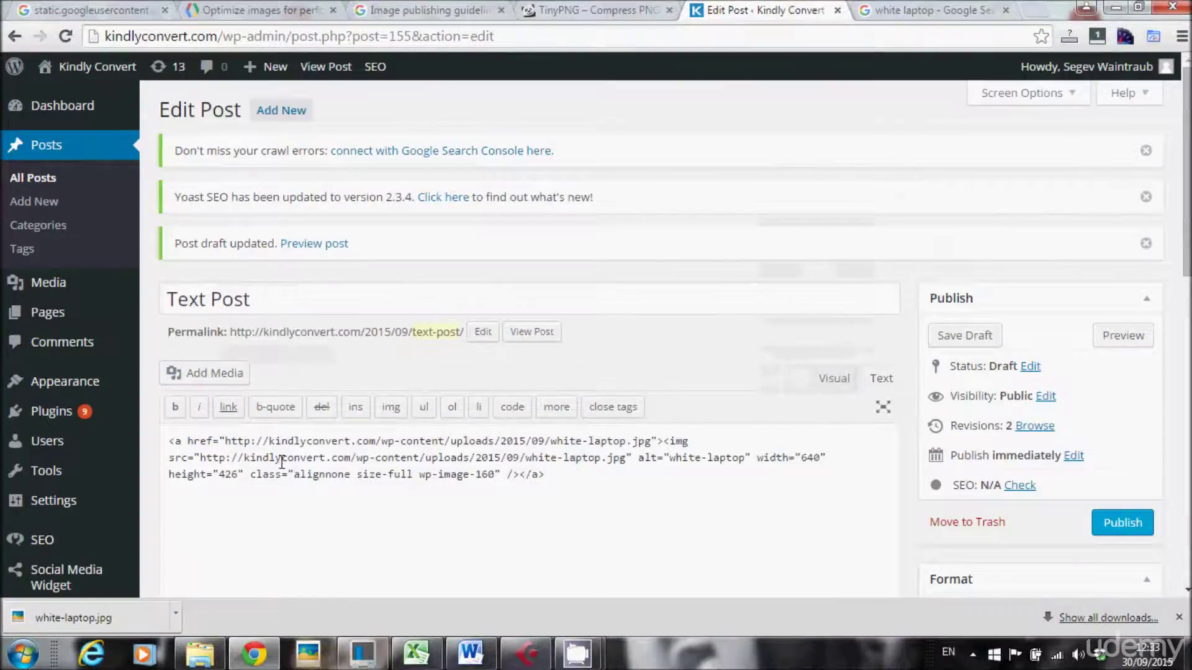
Step: Change the inserted image's alt attribute in the post's HTML to "white laptop on grass"
{"action": "double_click", "coordinate": [672, 442]}
{"action": "mouse_move", "coordinate": [683, 441]}
{"action": "left_mouse_down"}
{"action": "mouse_move", "coordinate": [168, 464]}
{"action": "mouse_move", "coordinate": [390, 471]}
{"action": "mouse_move", "coordinate": [670, 444]}
{"action": "left_mouse_up"}
{"action": "left_click", "coordinate": [655, 457]}
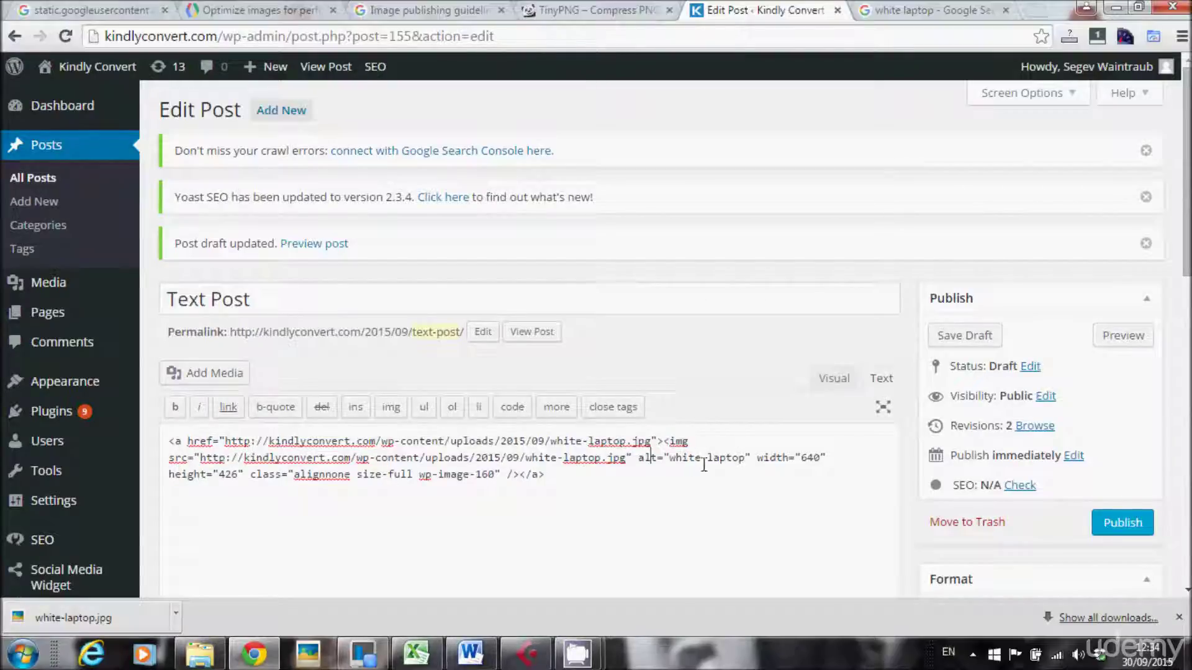
{"action": "left_click", "coordinate": [641, 460]}
{"action": "left_click_drag", "start_coordinate": [638, 459], "coordinate": [712, 459]}
{"action": "left_click", "coordinate": [730, 458]}
{"action": "left_click_drag", "start_coordinate": [708, 459], "coordinate": [700, 459]}
{"action": "key", "text": "Right"}
{"action": "key", "text": "Right"}
{"action": "key", "text": "Right"}
{"action": "key", "text": "Right"}
{"action": "key", "text": "Right"}
{"action": "key", "text": "Right"}
{"action": "type", "text": "on grass"}
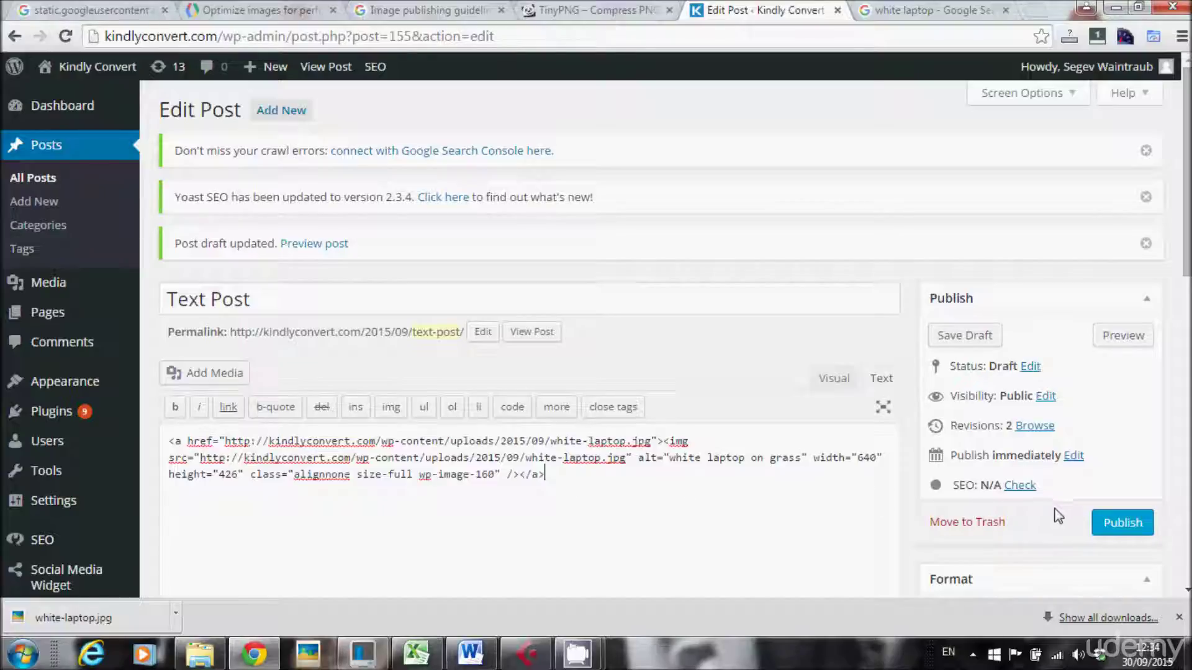
Step: Save the post as a draft and preview it to view the inserted laptop image
{"action": "left_click", "coordinate": [965, 338]}
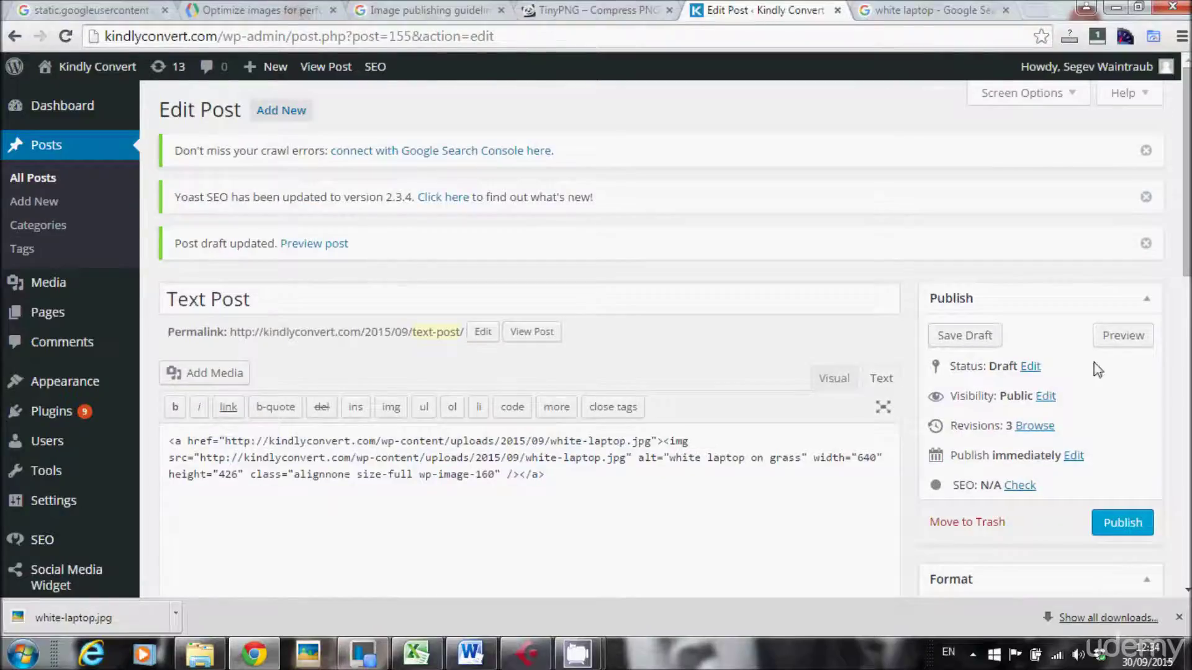
{"action": "left_click", "coordinate": [1121, 338]}
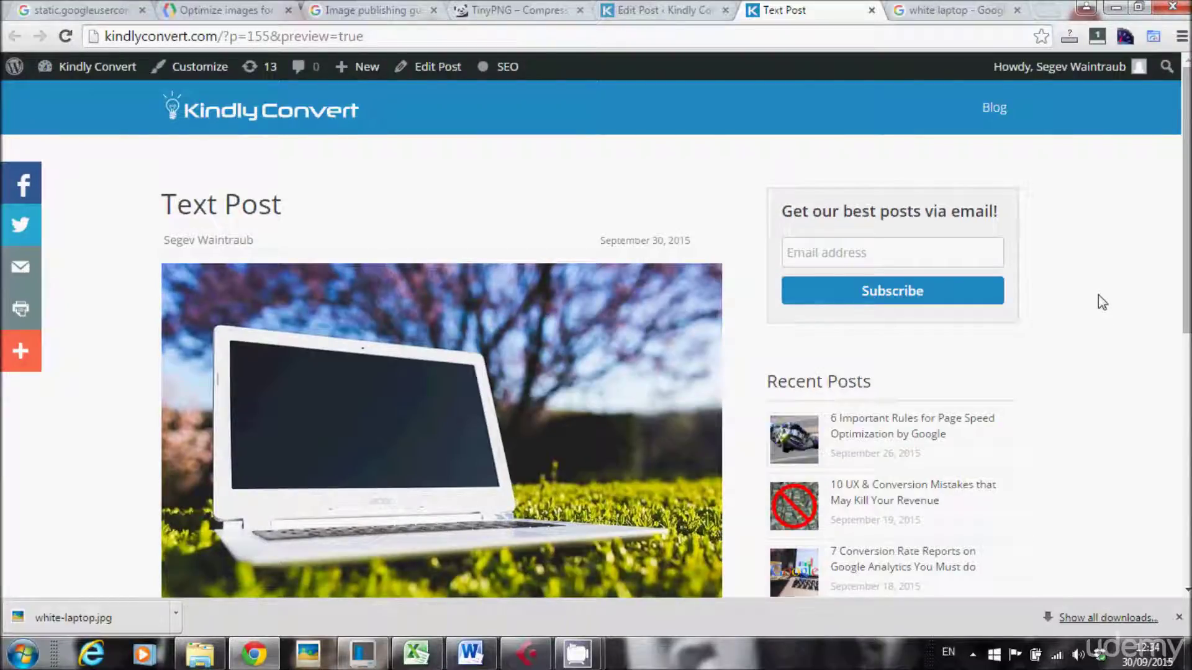
{"action": "scroll", "coordinate": [1097, 296], "scroll_direction": "down", "scroll_amount": 1}
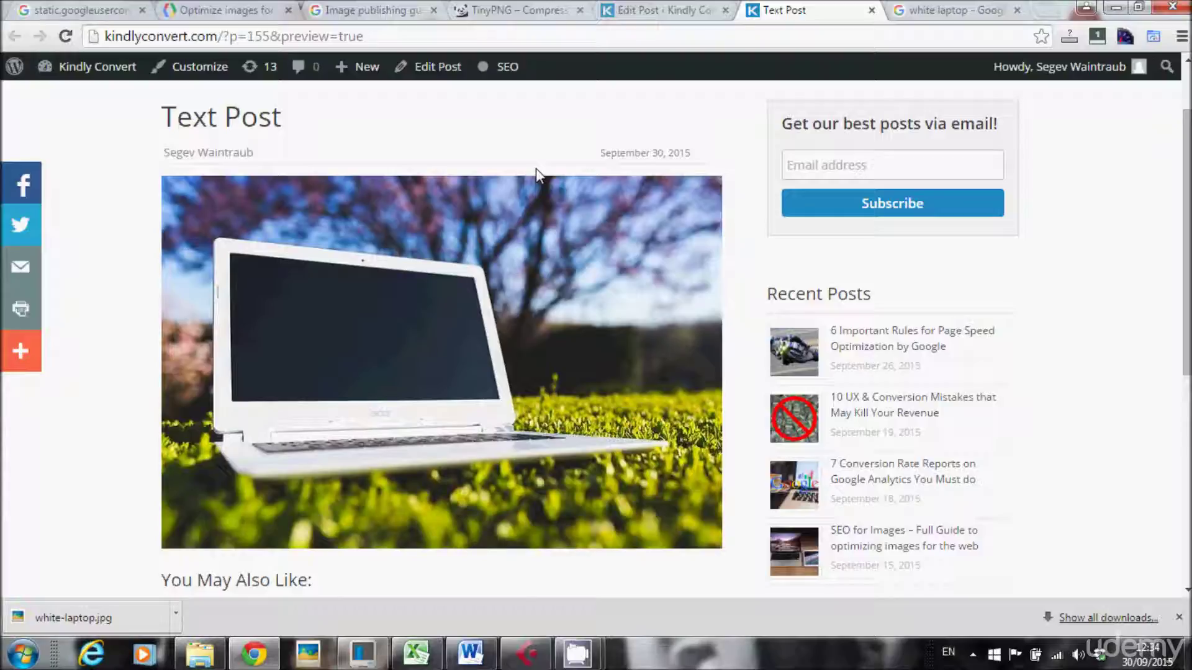
Step: Inspect the laptop image's HTML in the preview to check its src and alt attributes, and close the developer tools
{"action": "right_click", "coordinate": [526, 223]}
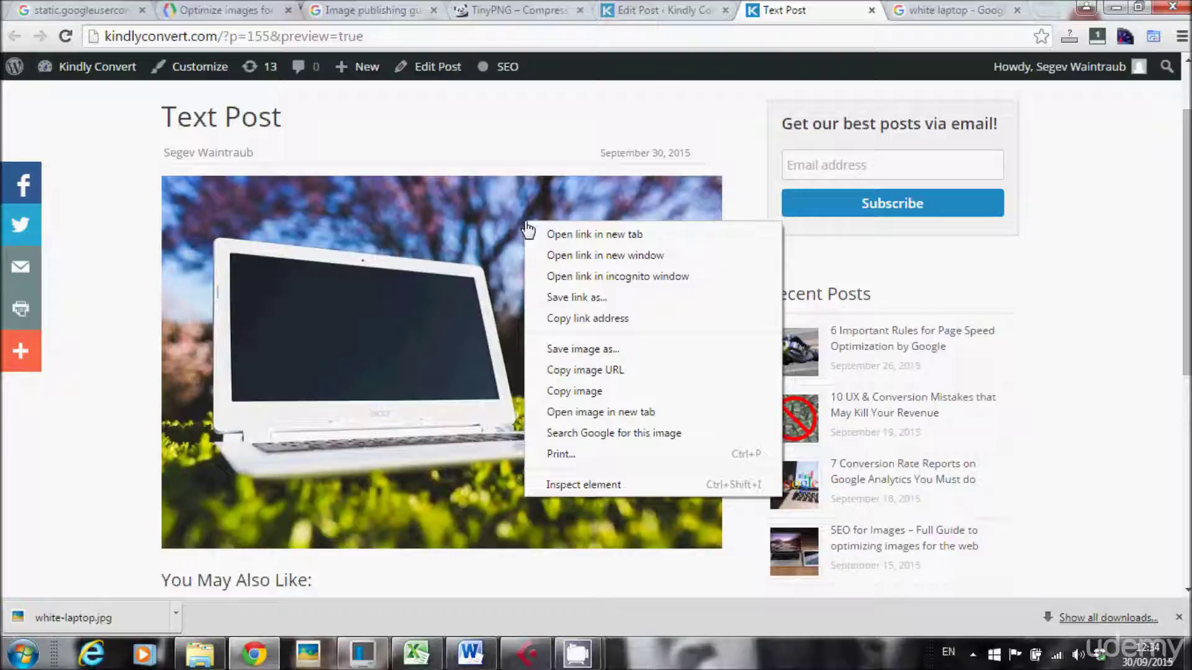
{"action": "left_click", "coordinate": [597, 484]}
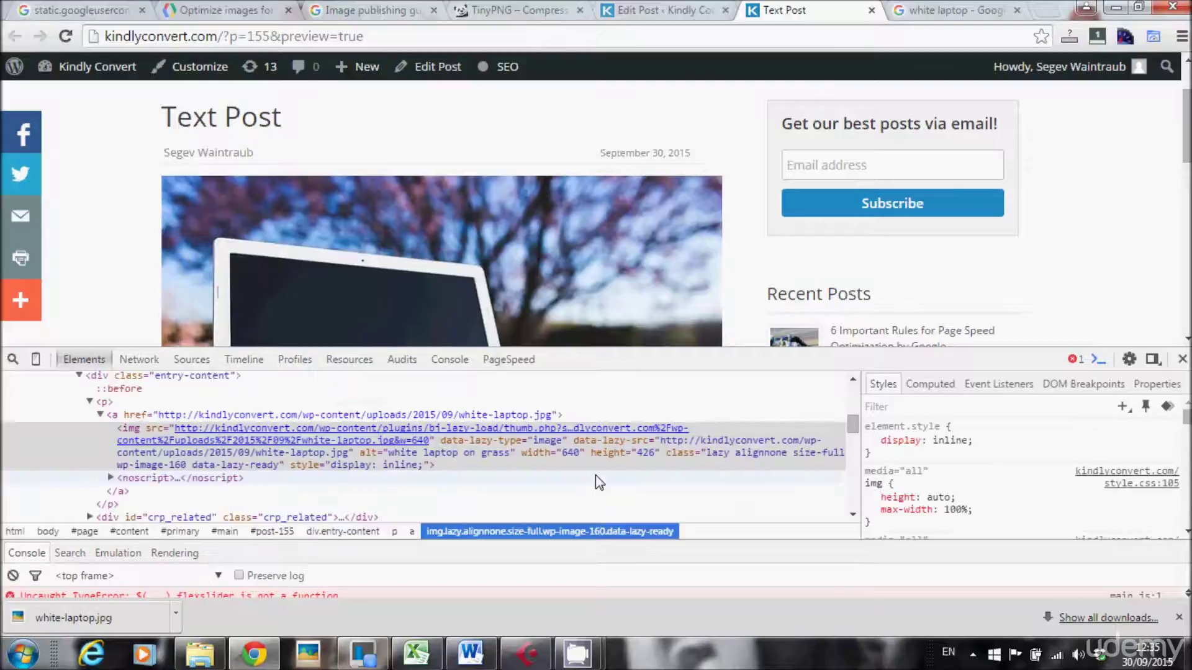
{"action": "mouse_move", "coordinate": [136, 433]}
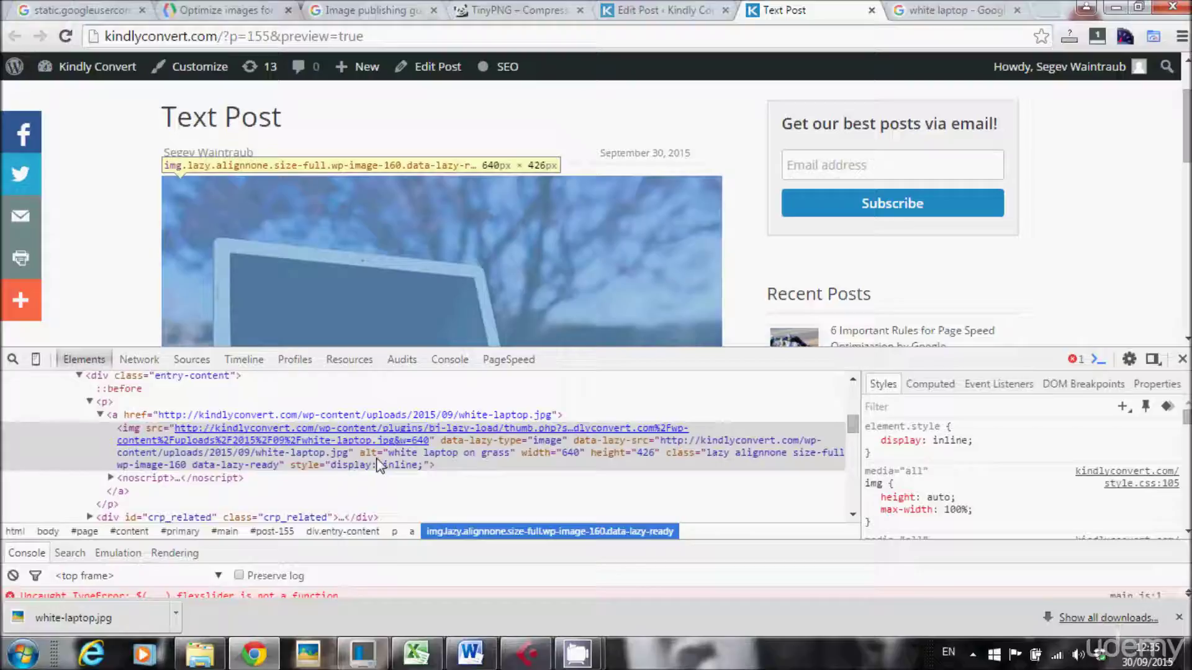
{"action": "left_click", "coordinate": [1181, 360]}
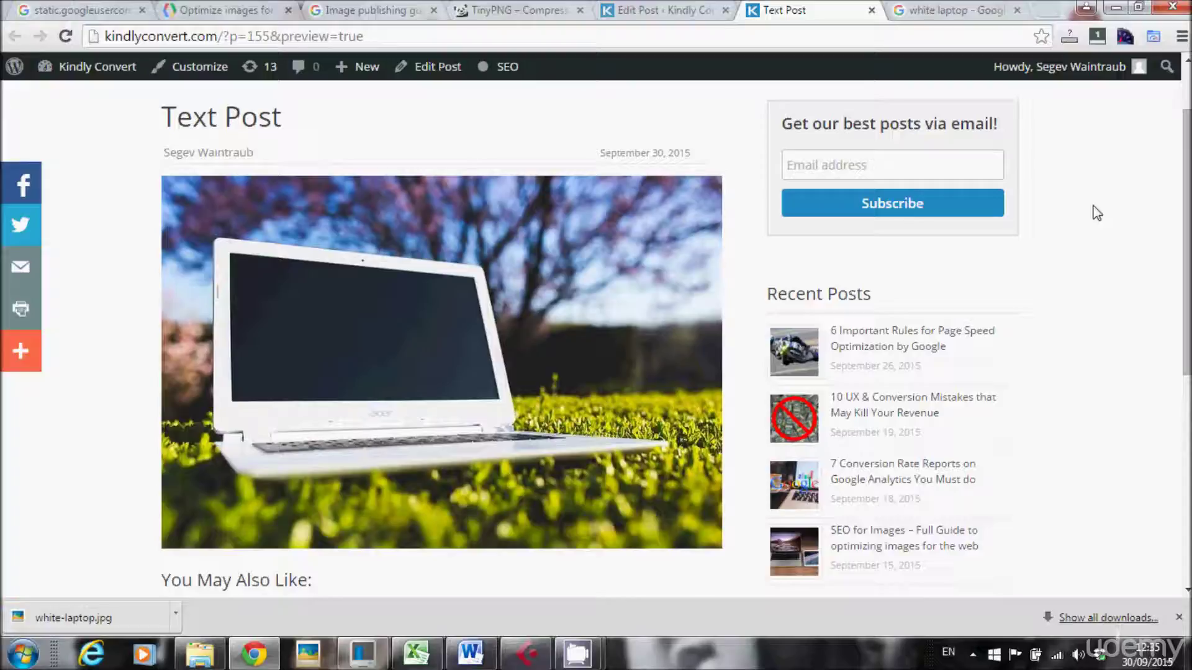
Step: Search Google for "white laptop" and show the image results
{"action": "left_click", "coordinate": [954, 11]}
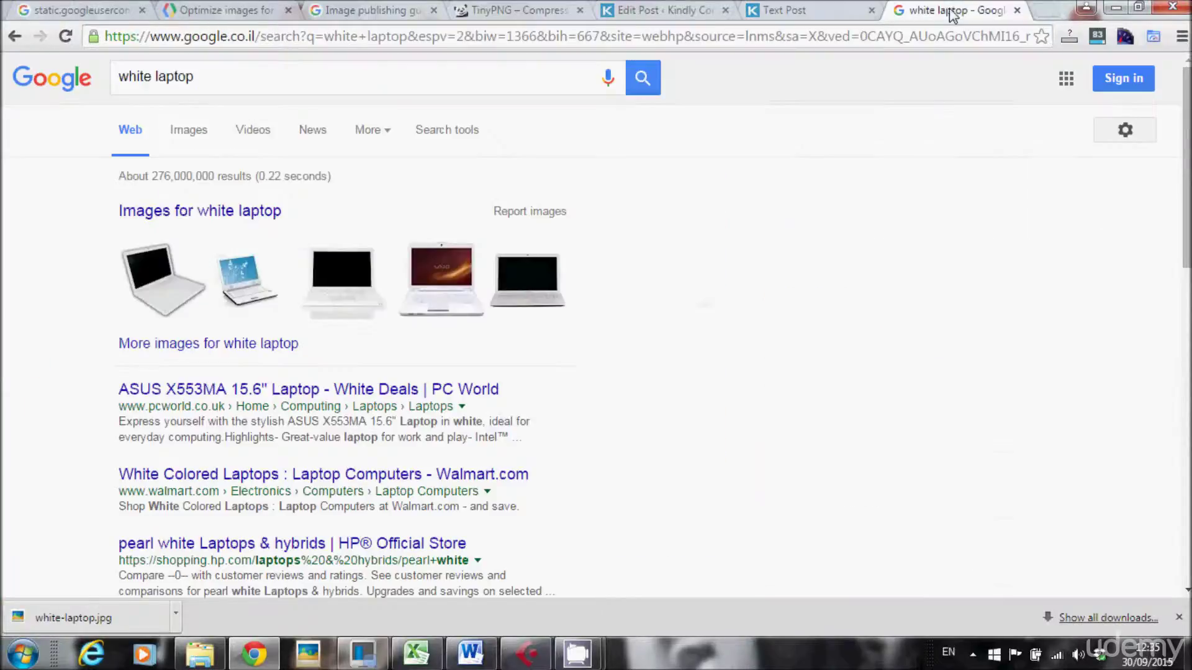
{"action": "left_click", "coordinate": [209, 83]}
{"action": "key", "text": "Return"}
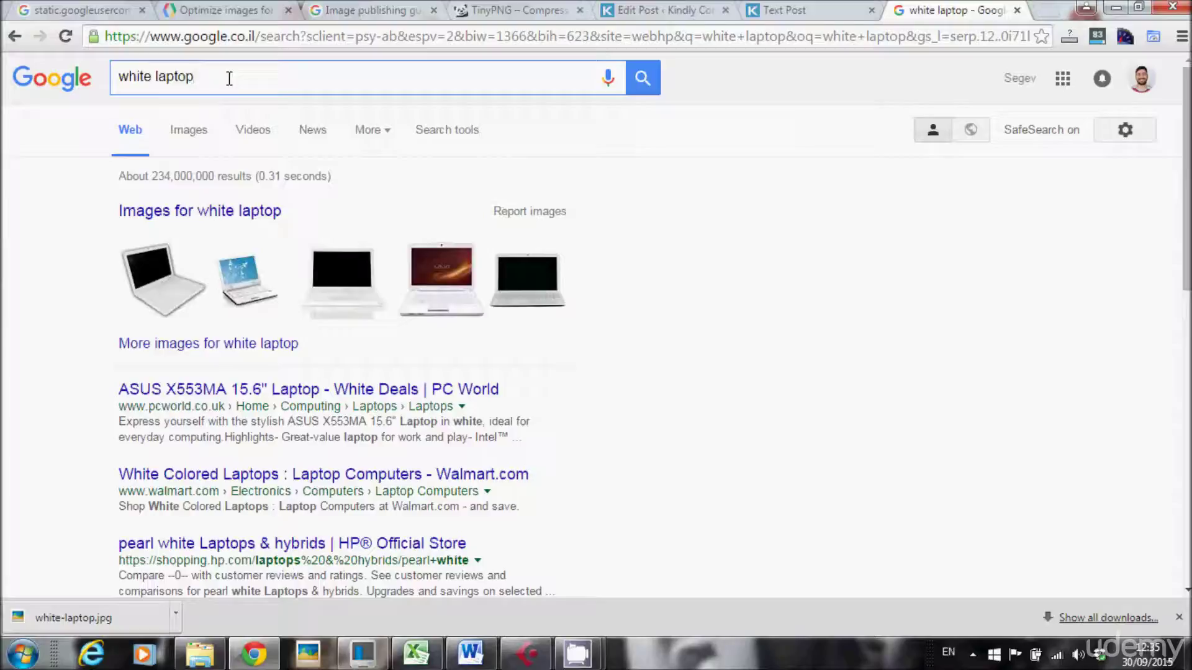
{"action": "left_click", "coordinate": [188, 132]}
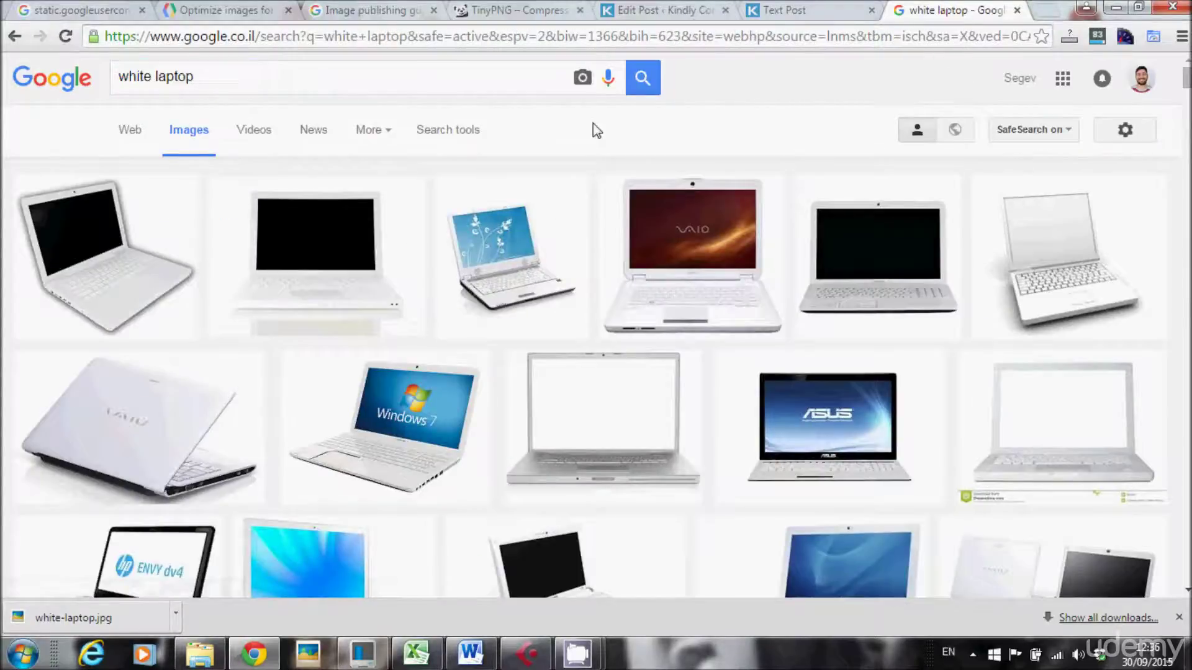